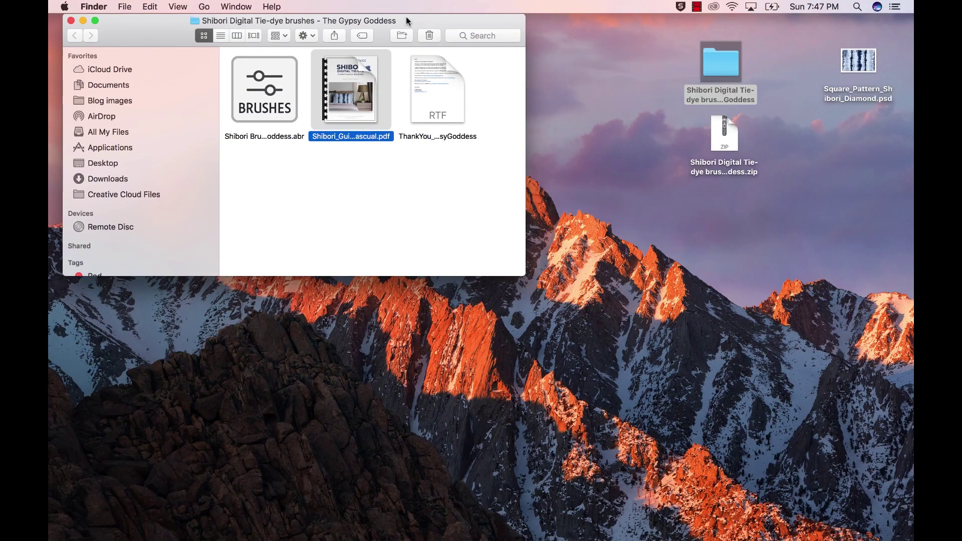
- Open the selected Shibori guidebook PDF from Finder in Acrobat Pro DC with Cmd+O
mouse_move(362, 70)
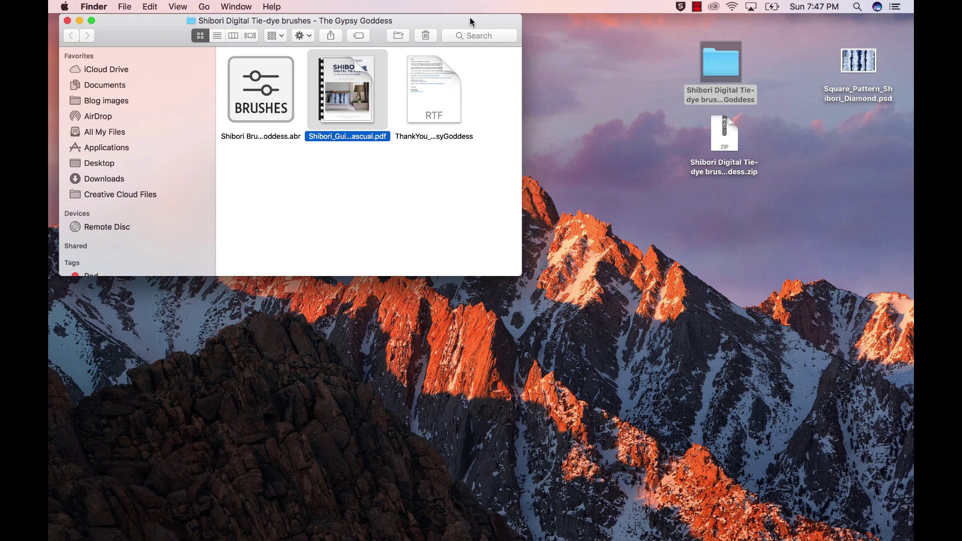
mouse_move(471, 17)
left_mouse_down()
mouse_move(485, 34)
mouse_move(469, 12)
left_mouse_up()
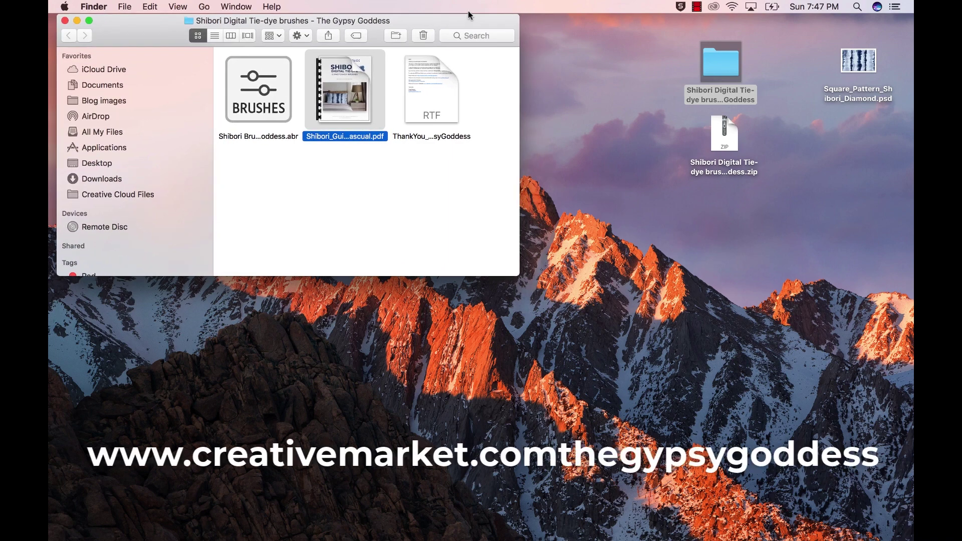
key("super+o")
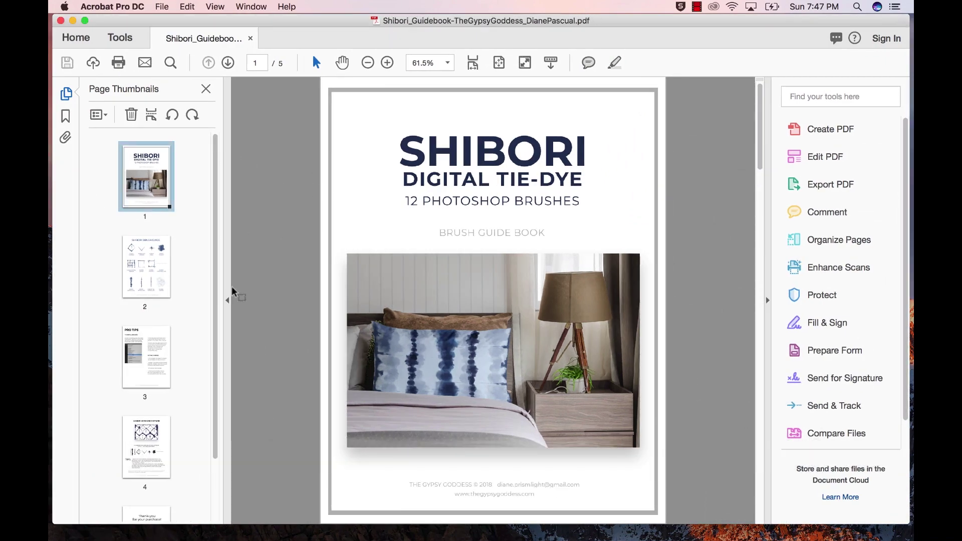
- Show page 2 of the guidebook, the 12-brush Shibori Brush Guide
left_click(164, 257)
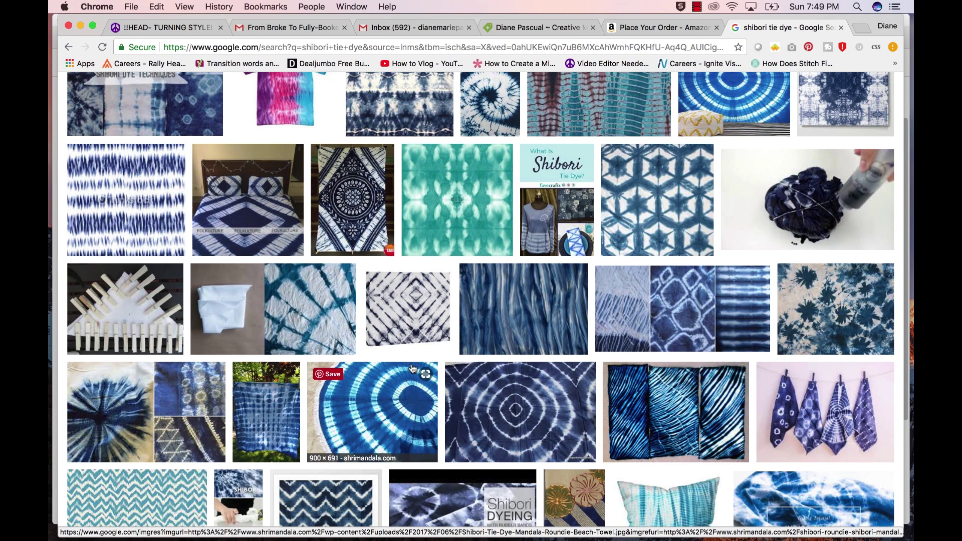
- Scroll down through the Google image results for shibori tie dye
scroll(412, 369, "down", 5)
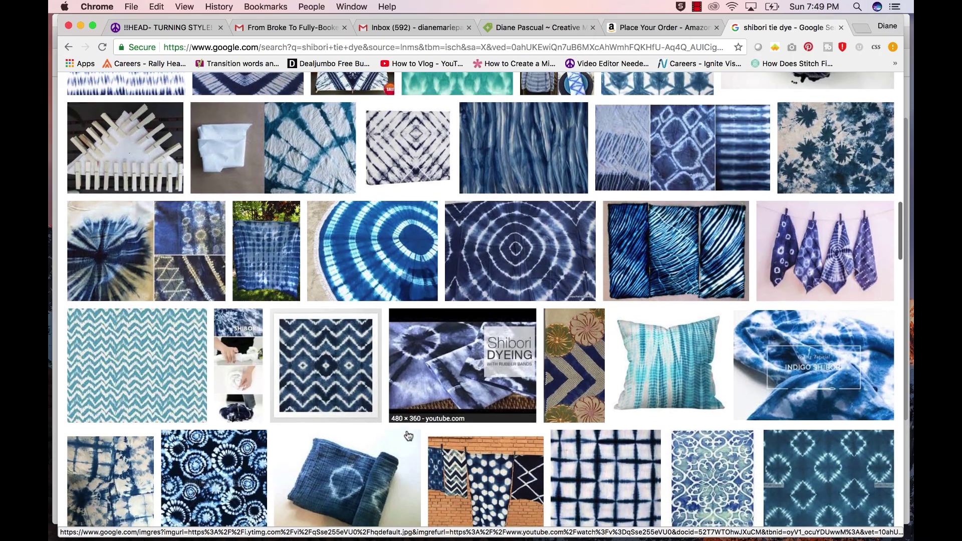
scroll(408, 434, "down", 10)
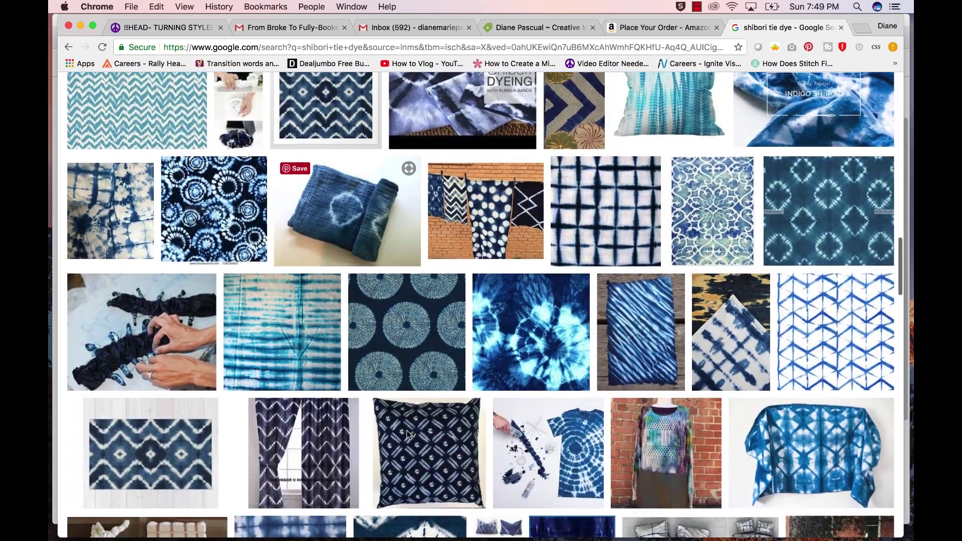
scroll(409, 435, "down", 15)
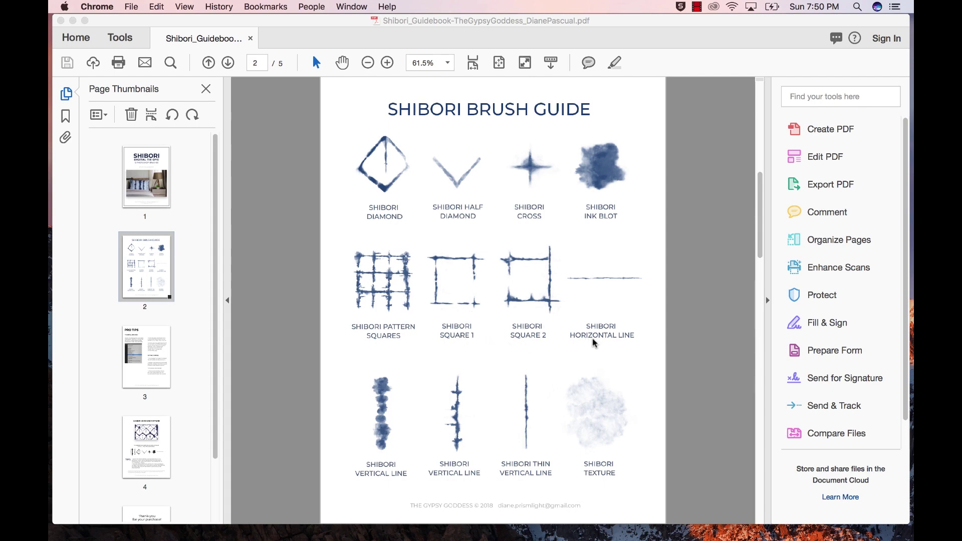
- Page through the PRO TIPS, diamond pattern and thank-you pages, then minimize the guidebook
scroll(341, 461, "down", 1)
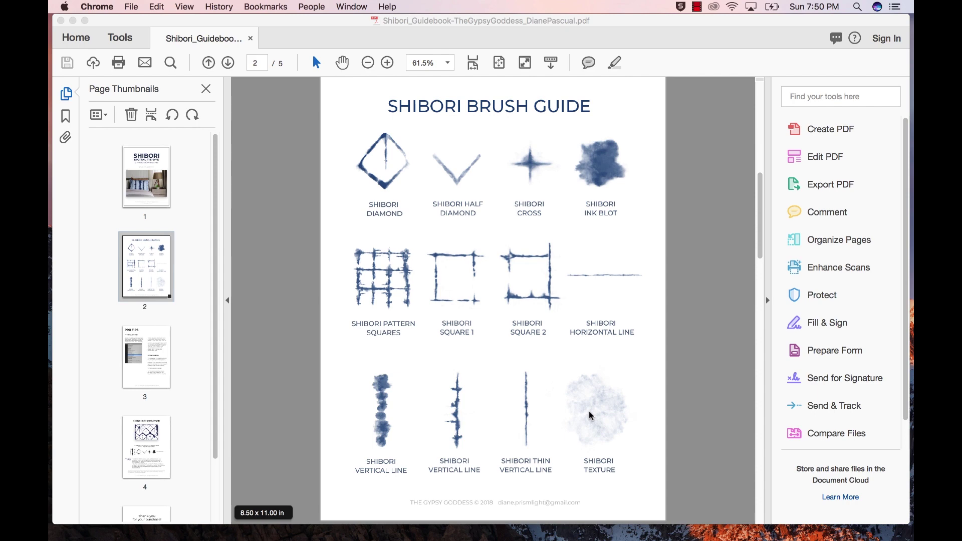
left_click(145, 341)
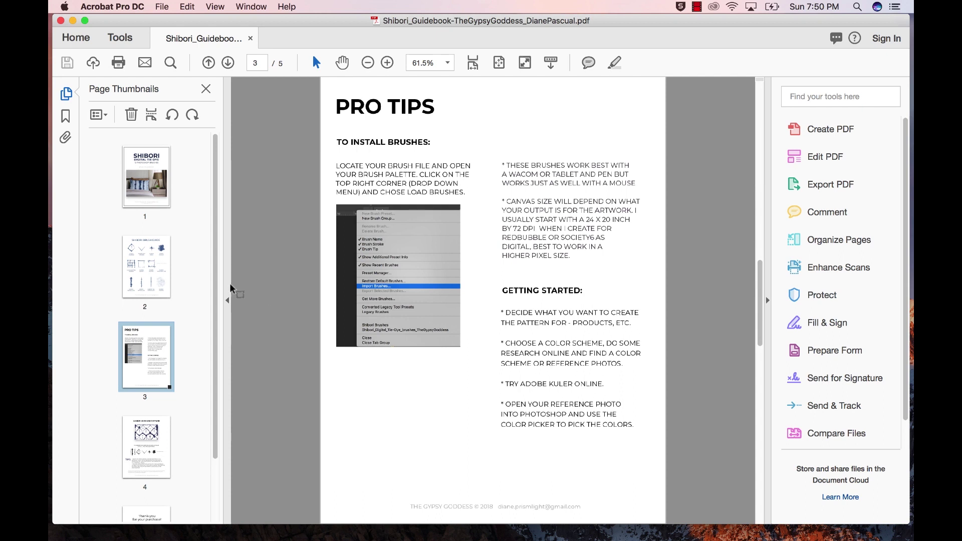
left_click(152, 427)
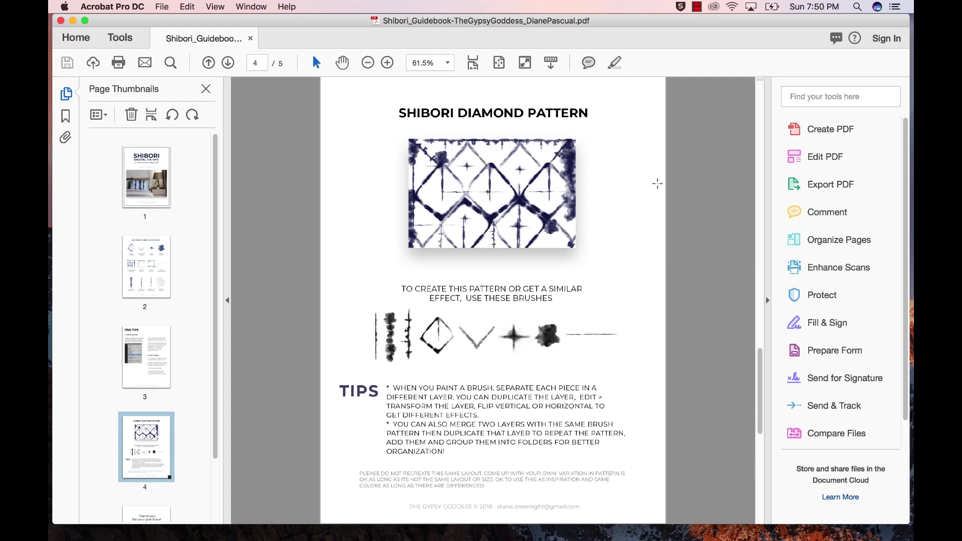
key("Down")
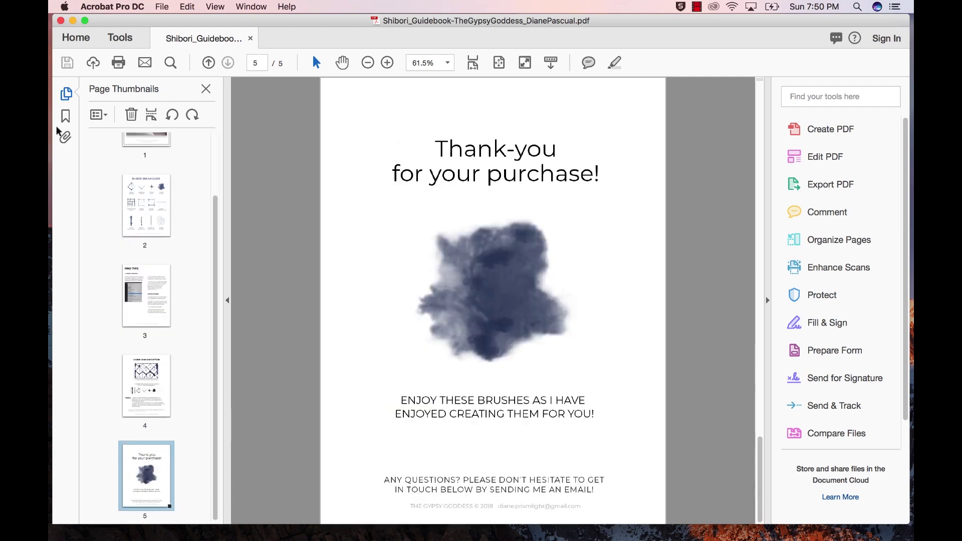
left_click(74, 21)
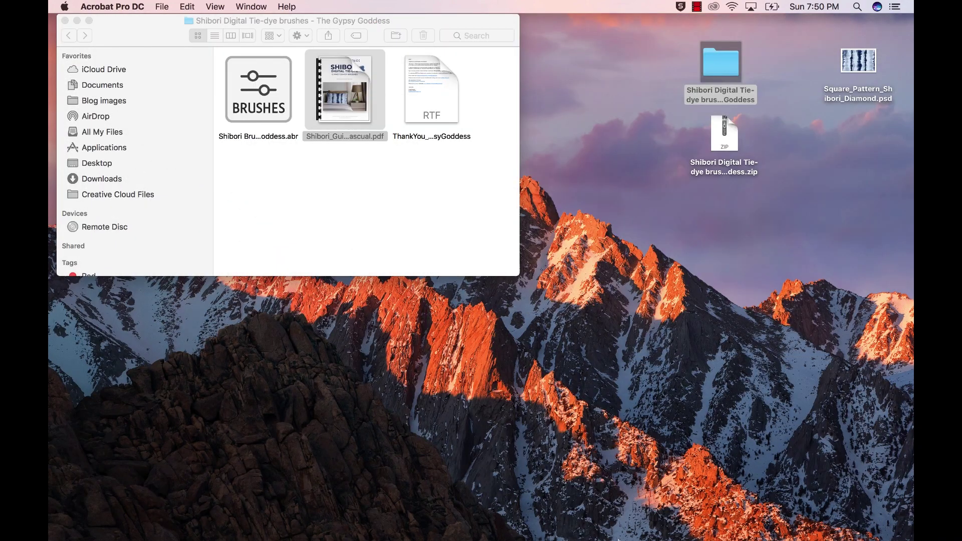
- Restore Square_Pattern_Shibori3.psd, pick the Shibori Vertical Ink Blot brush, and add new Layer 8
left_click(785, 528)
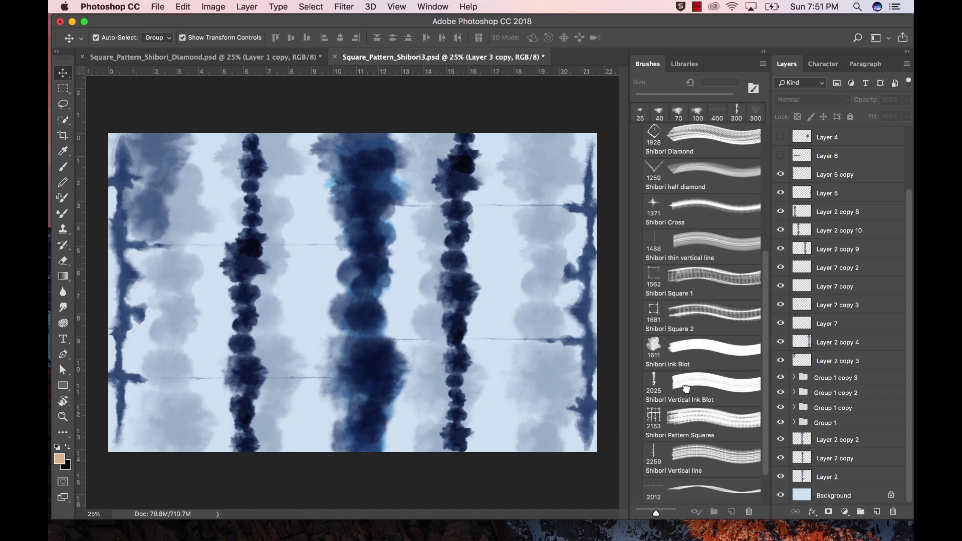
left_click(686, 389)
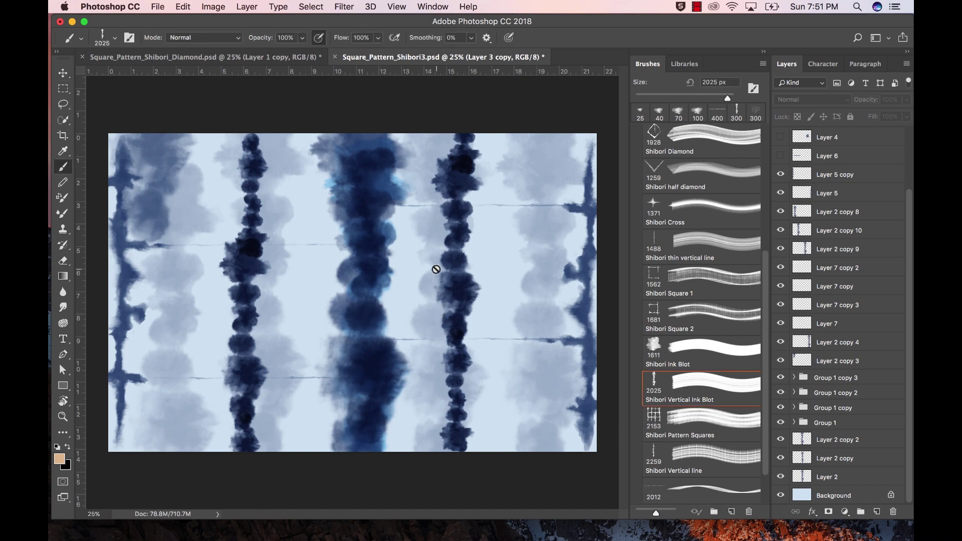
key("super+alt+shift+n")
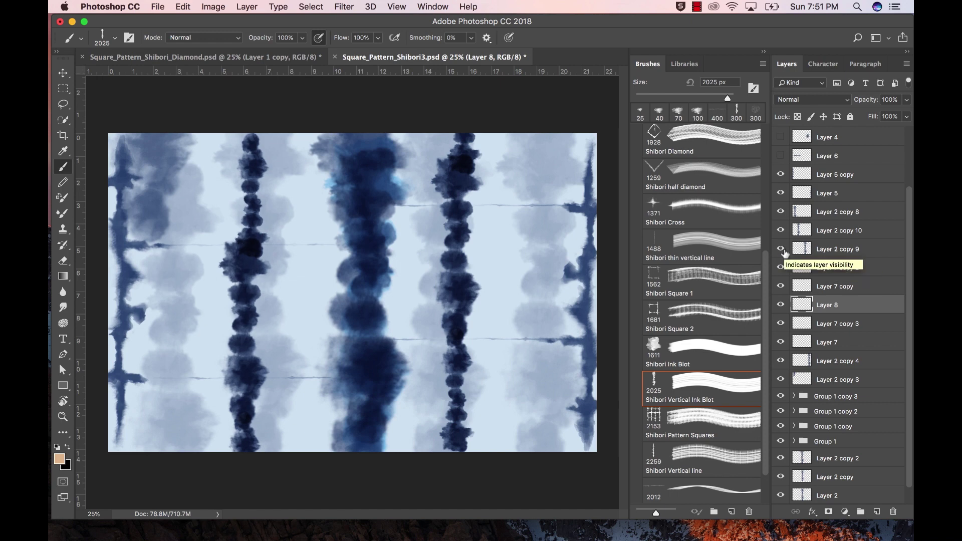
- Toggle Layer 2 copy 9's visibility to check its strokes and make it the working layer
left_click(781, 250)
left_click(781, 250)
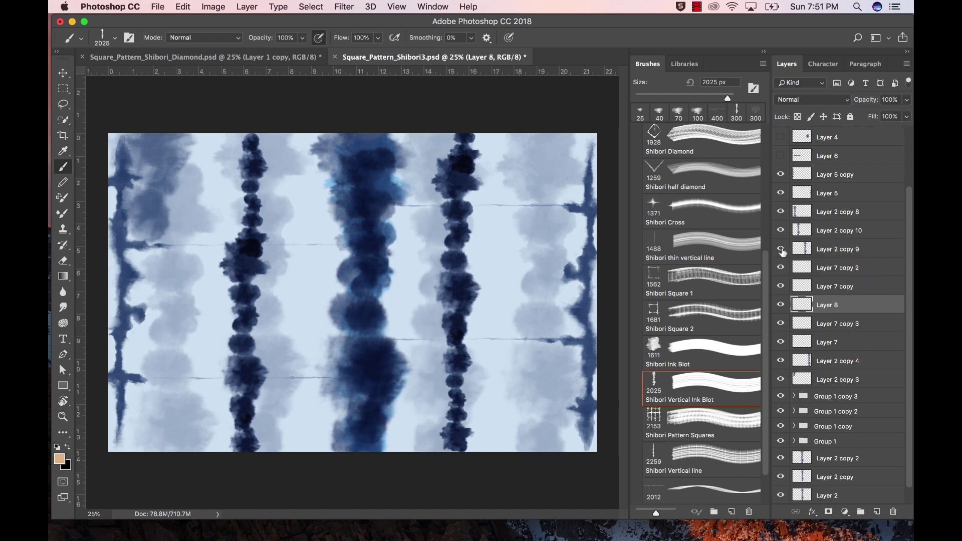
left_click(822, 255)
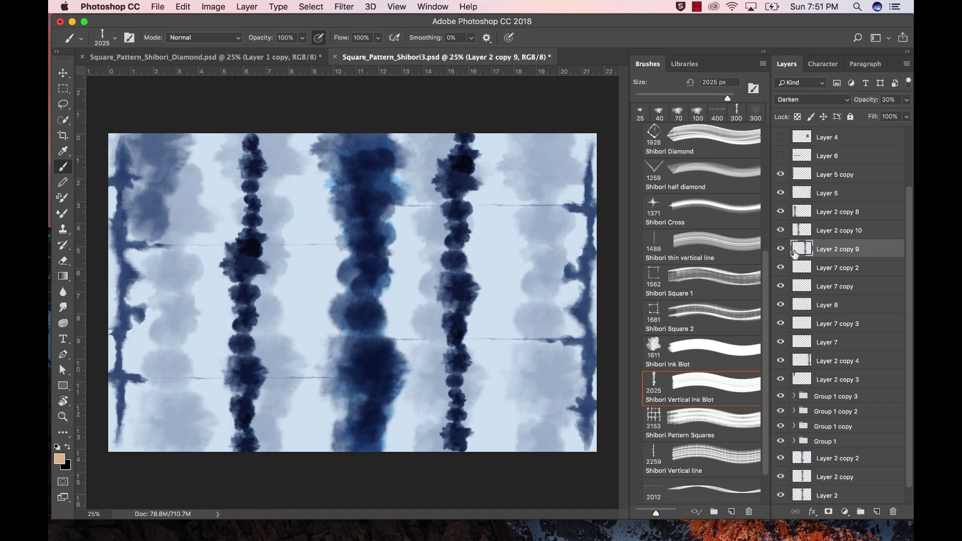
left_click(781, 251)
left_click(781, 251)
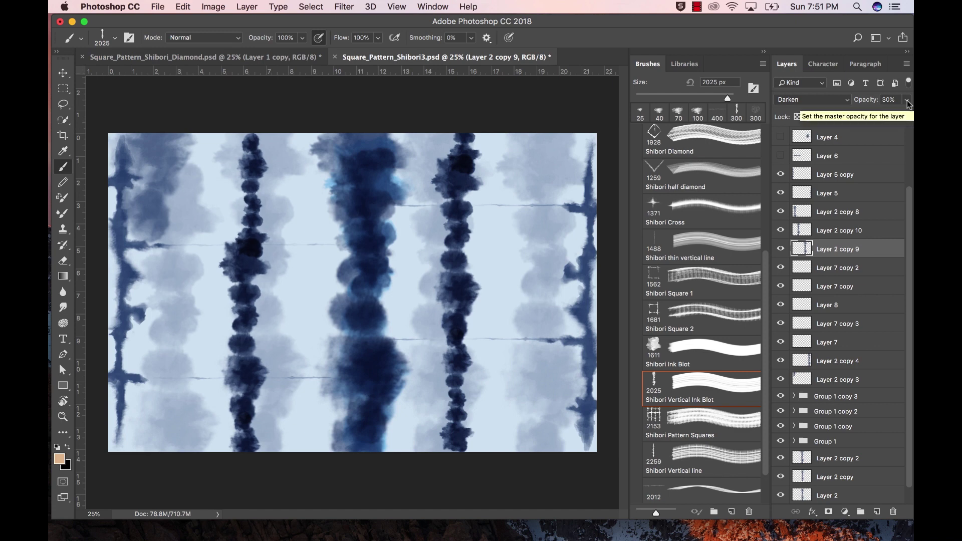
key("v")
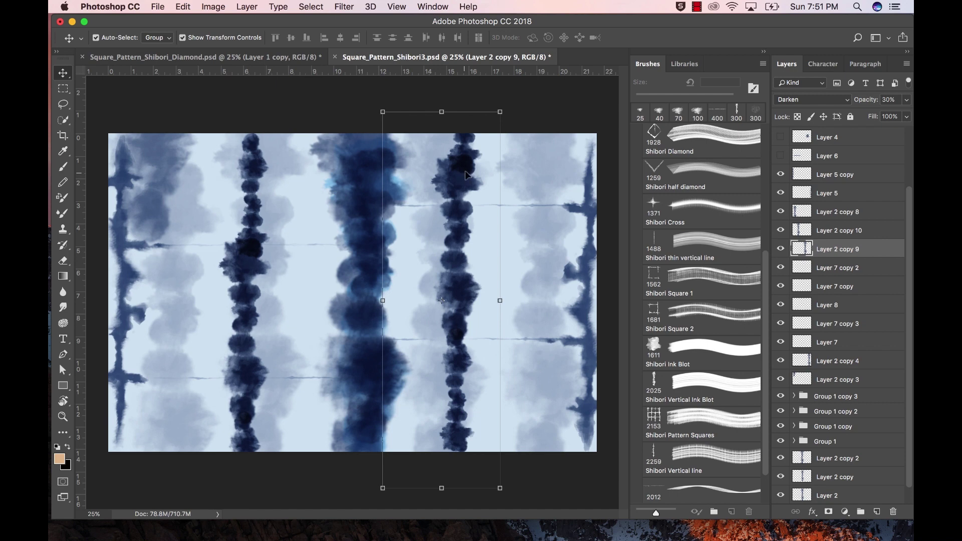
- Select stripe layers Layer 2 copy 2, copy 3 and copy 9 by clicking them on the canvas
left_click(357, 179)
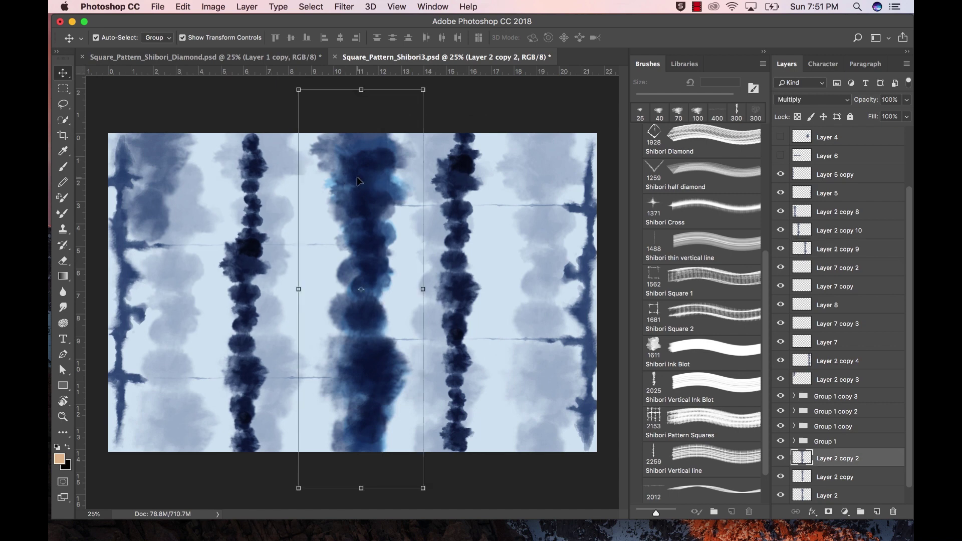
left_click(161, 156)
left_click(154, 153)
left_click(464, 160)
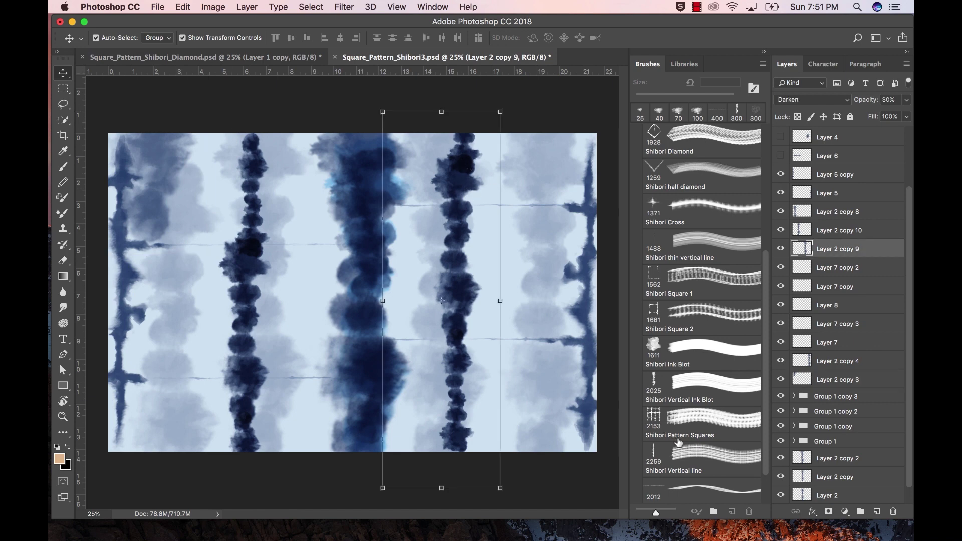
- Stamp a 3100 px Shibori Vertical Ink Blot stripe on Layer 7 copy 2 with default colours
key("b")
left_click(677, 389)
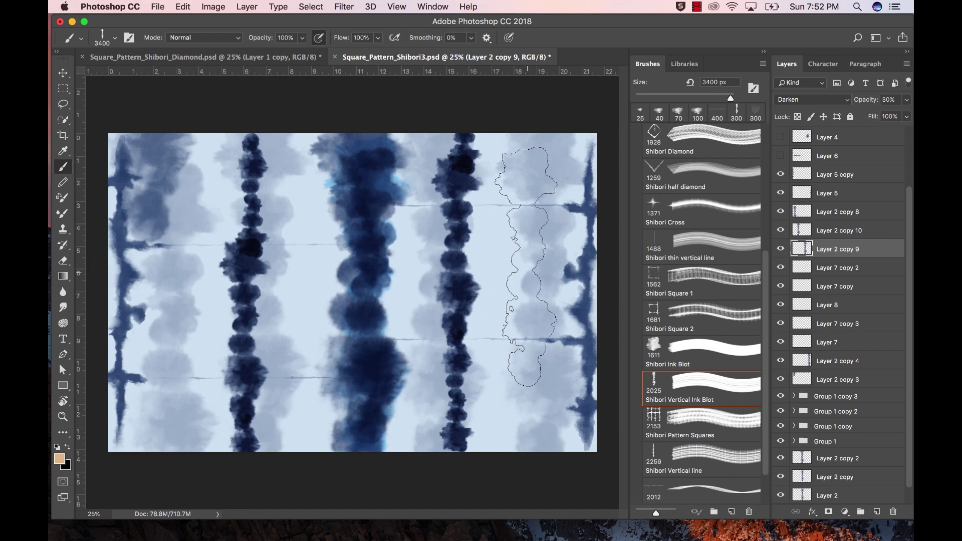
key("bracketright")
key("bracketright")
key("bracketright")
key("bracketright")
key("bracketright")
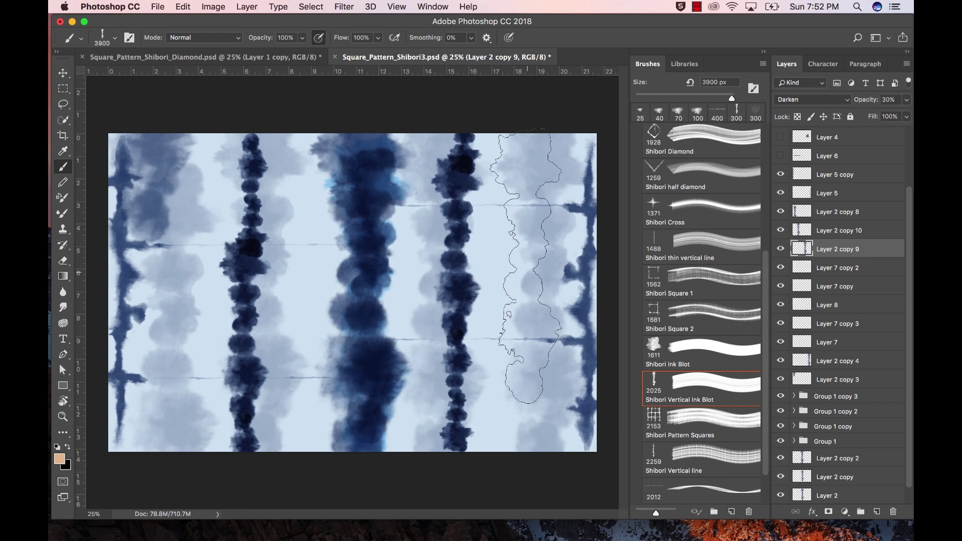
key("bracketleft")
key("bracketleft")
key("bracketleft")
key("bracketleft")
key("bracketleft")
key("bracketleft")
key("bracketleft")
key("bracketleft")
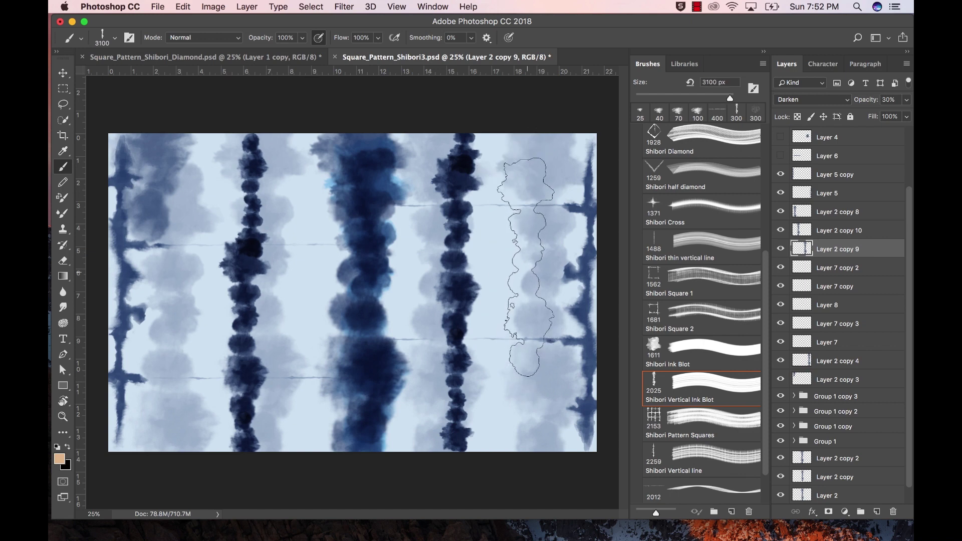
left_click(861, 267)
key("d")
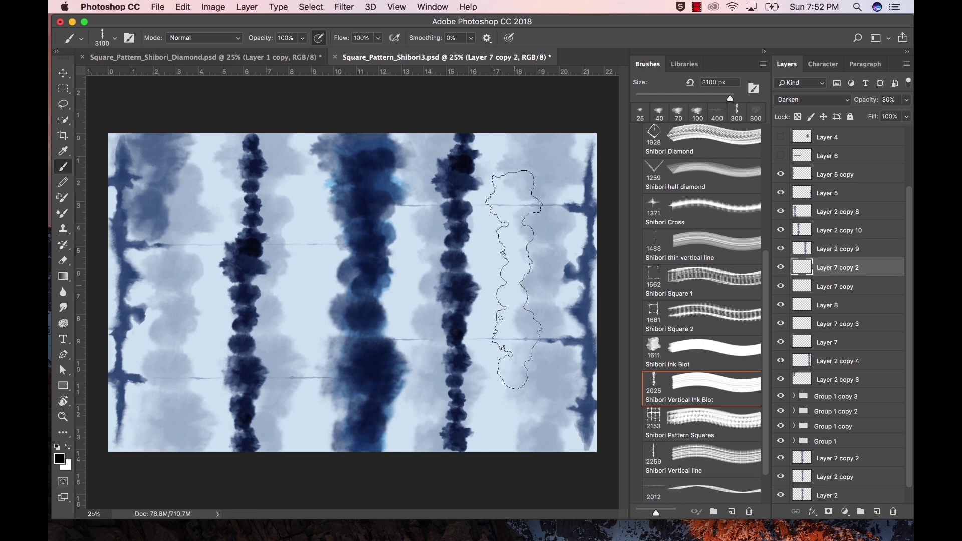
left_click(514, 280)
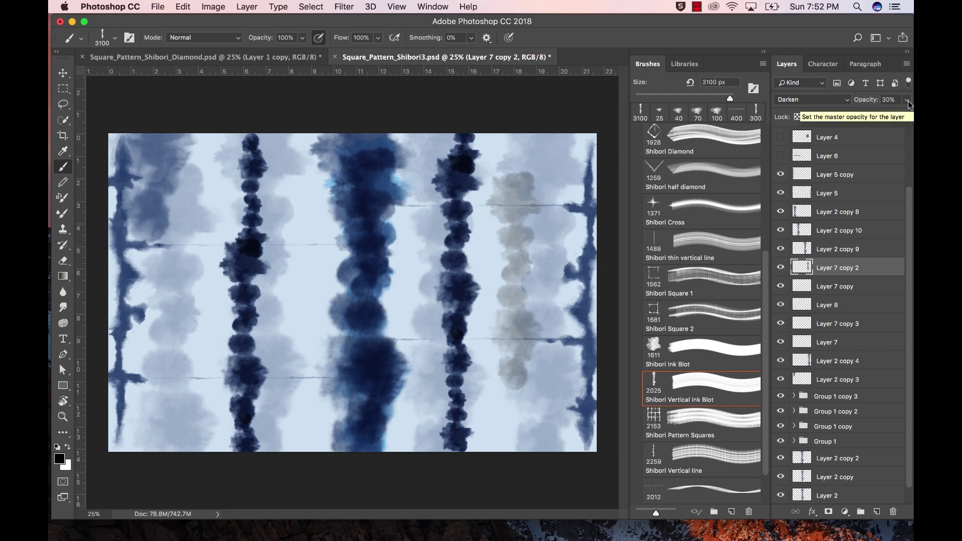
left_click(802, 249)
left_click(781, 250)
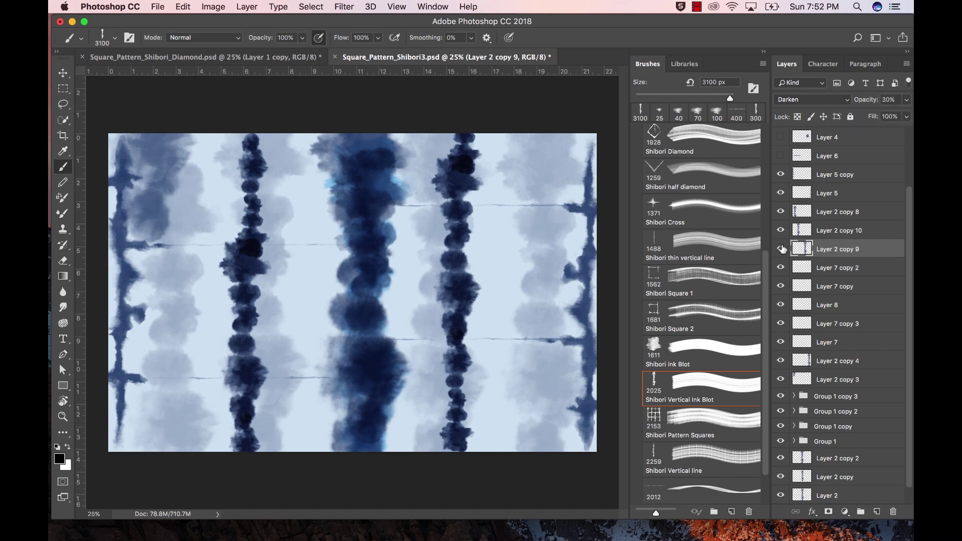
left_click(781, 249)
left_click(781, 230)
left_click(781, 231)
left_click(830, 235)
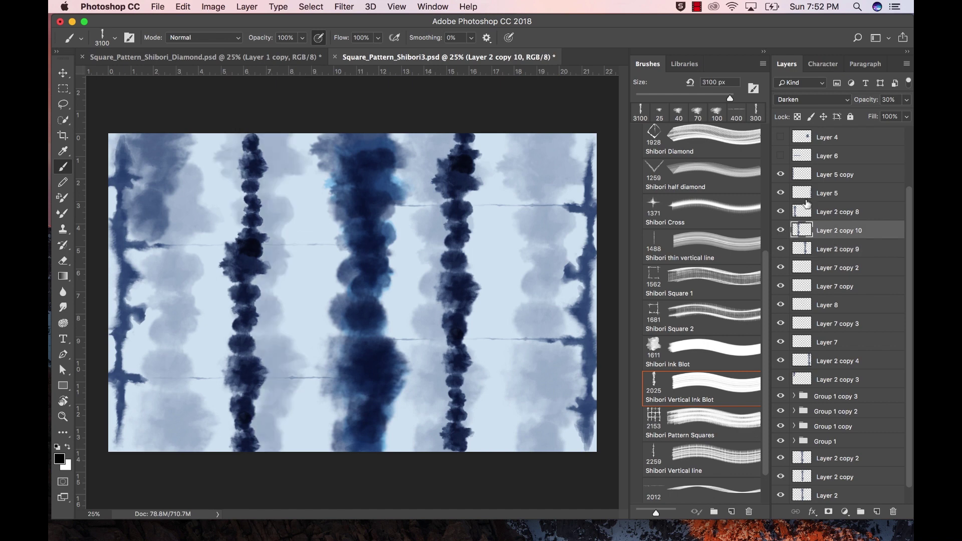
scroll(807, 204, "up", 4)
key("v")
left_click(249, 185)
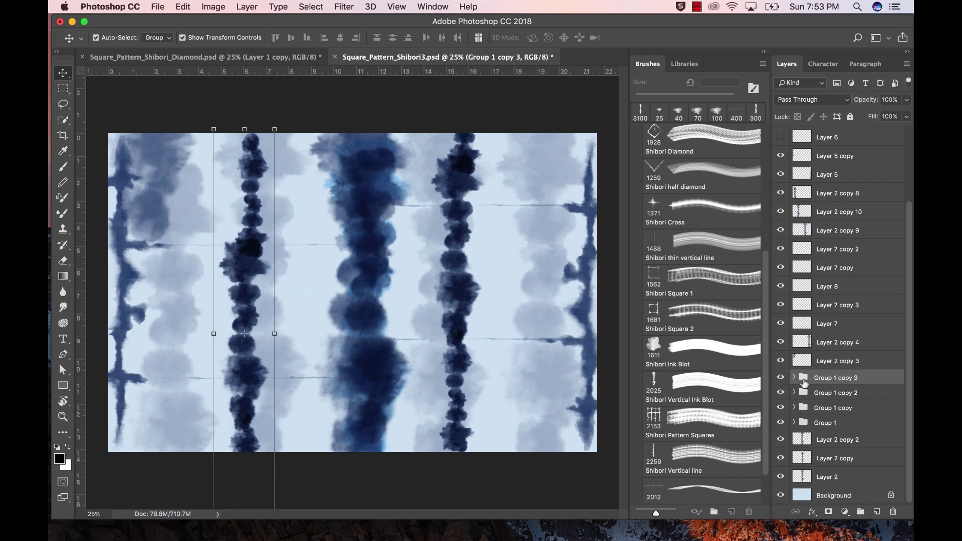
left_click(794, 378)
left_click(781, 372)
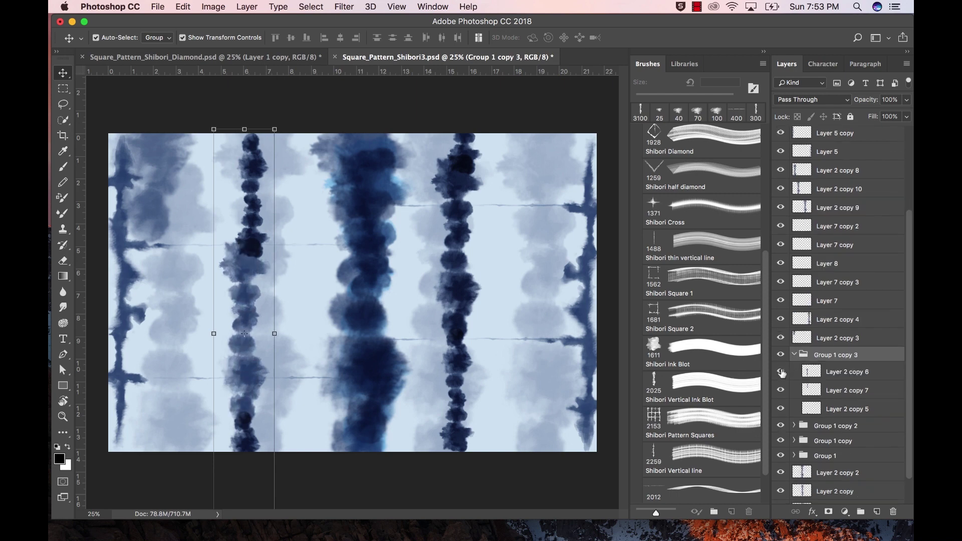
left_click(781, 372)
left_click(781, 390)
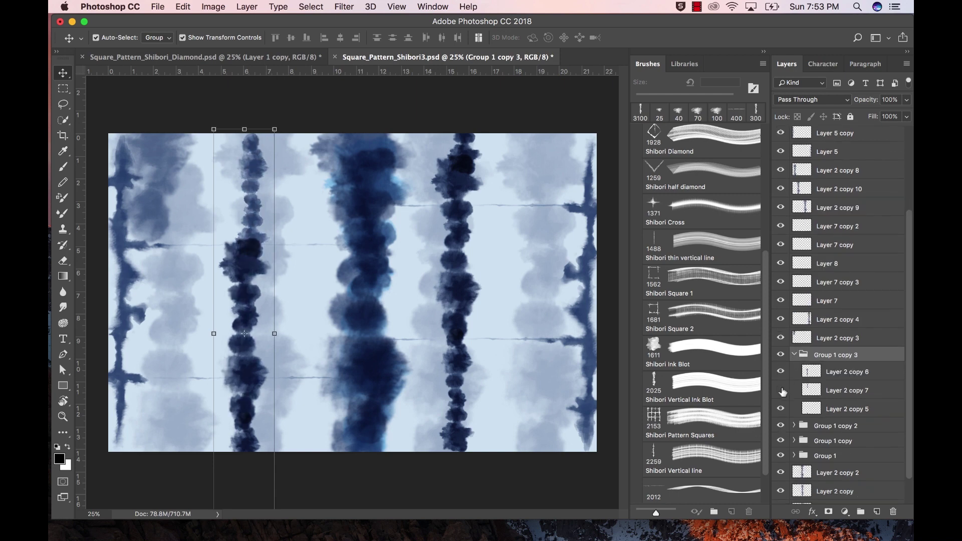
left_click(782, 391)
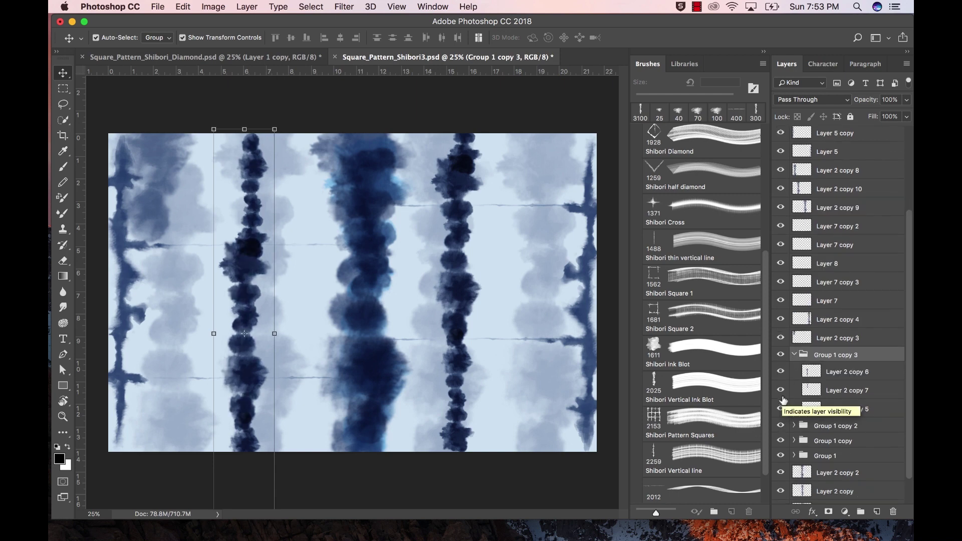
left_click(781, 390)
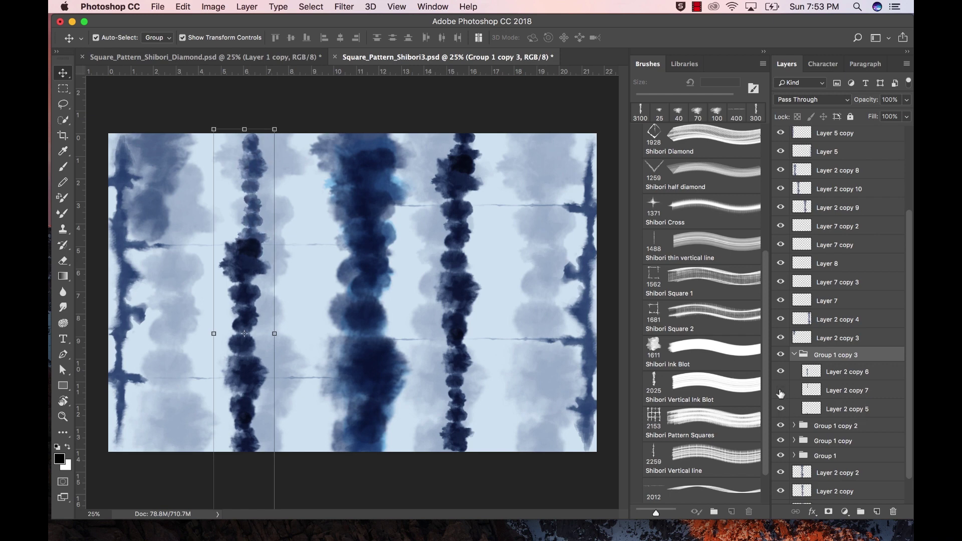
left_click(781, 391)
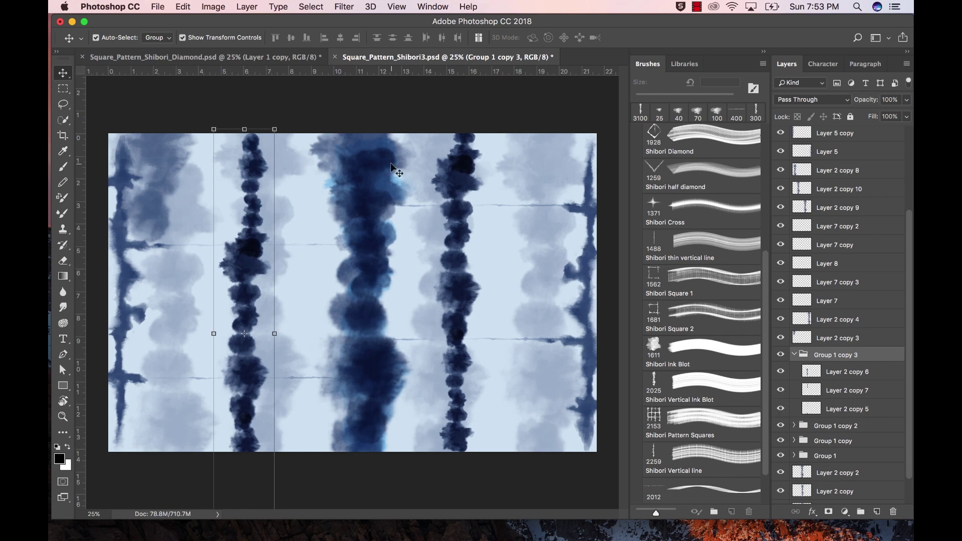
left_click(794, 354)
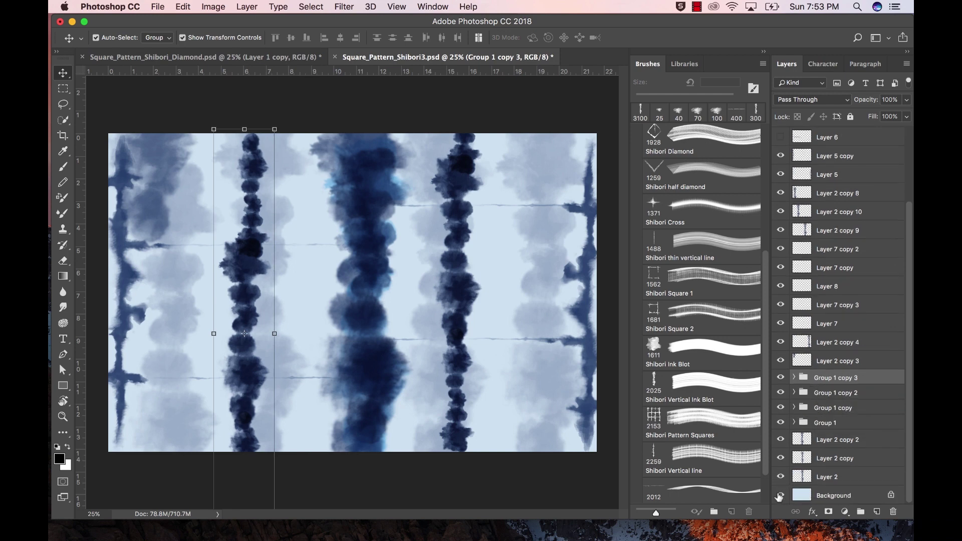
- Toggle the Background layer's visibility to check transparency, then select it
left_click(781, 496)
left_click(781, 496)
left_click(822, 496)
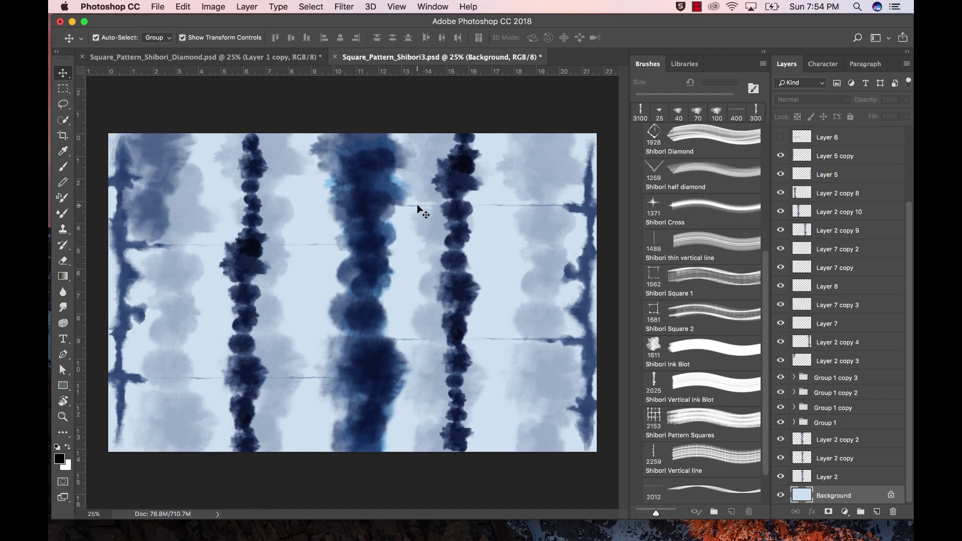
- Nudge the faint top-left blot layer, Layer 2 copy 3, slightly down and right
scroll(847, 348, "up", 4)
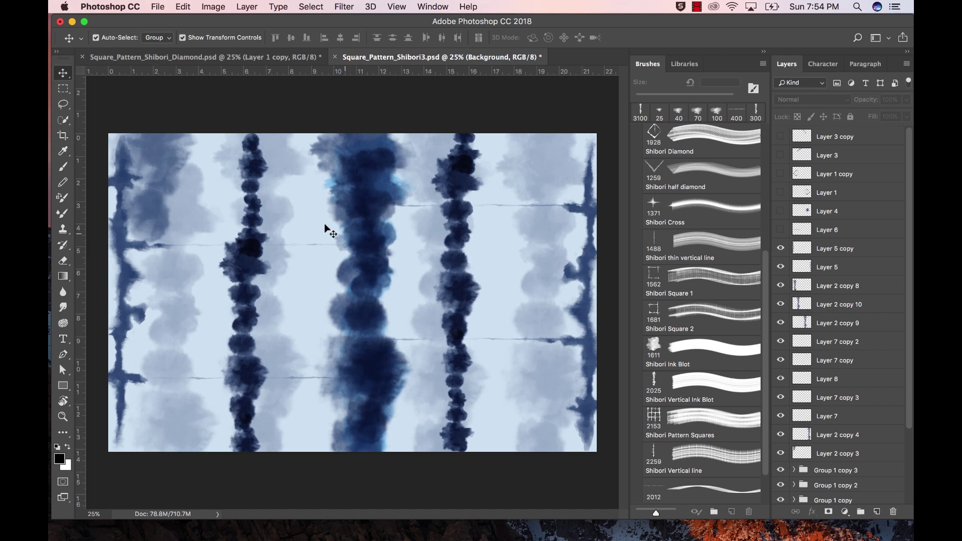
left_click(217, 220)
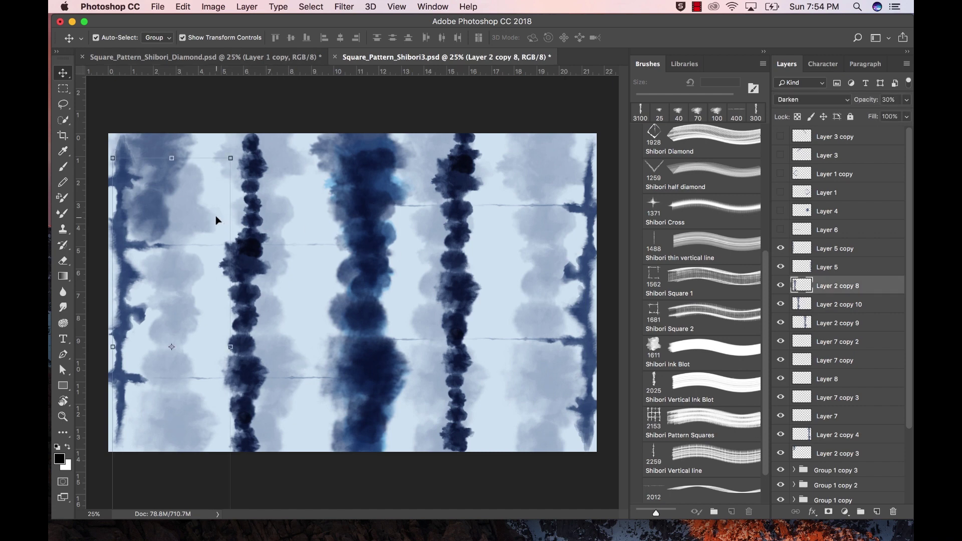
left_click(157, 141)
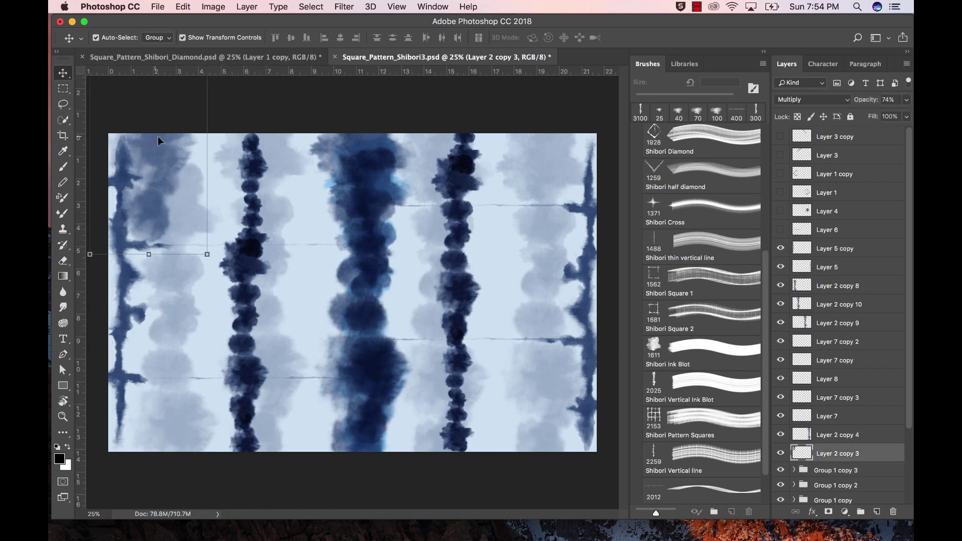
mouse_move(158, 141)
left_mouse_down()
mouse_move(225, 195)
mouse_move(202, 383)
mouse_move(197, 361)
mouse_move(210, 365)
mouse_move(163, 178)
mouse_move(207, 166)
mouse_move(206, 155)
mouse_move(169, 151)
left_mouse_up()
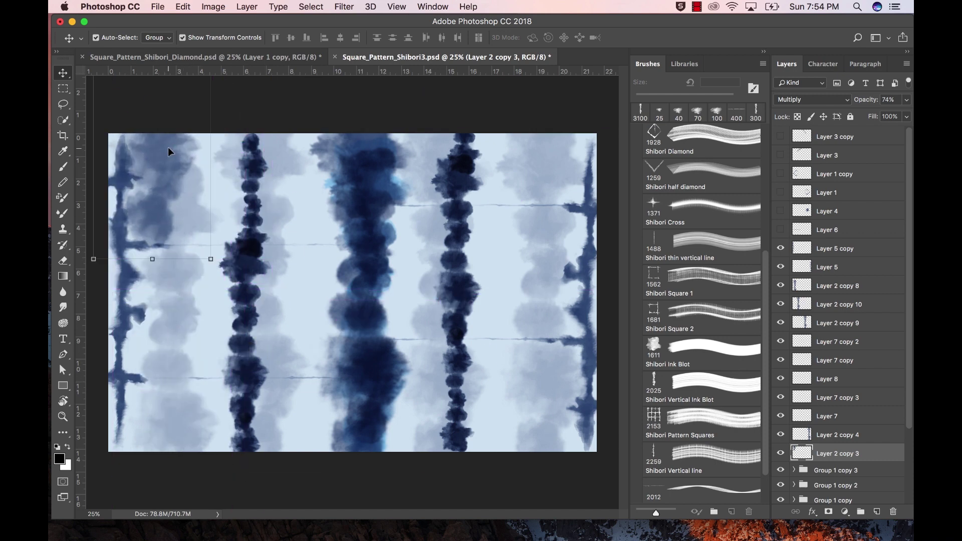
left_click(125, 181)
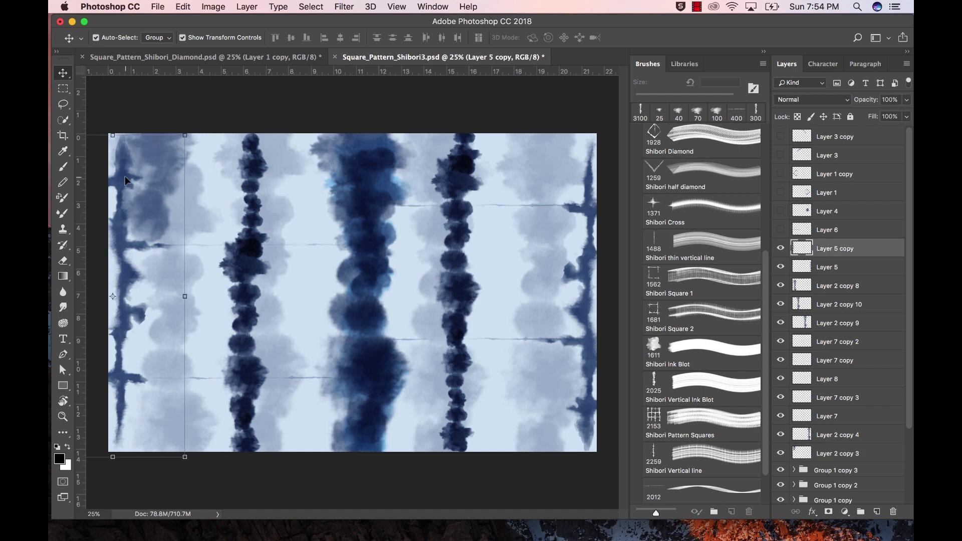
- Test an enlarged Shibori Vertical line stamp, undo it, and switch to Square_Pattern_Shibori_Diamond
scroll(701, 371, "down", 3)
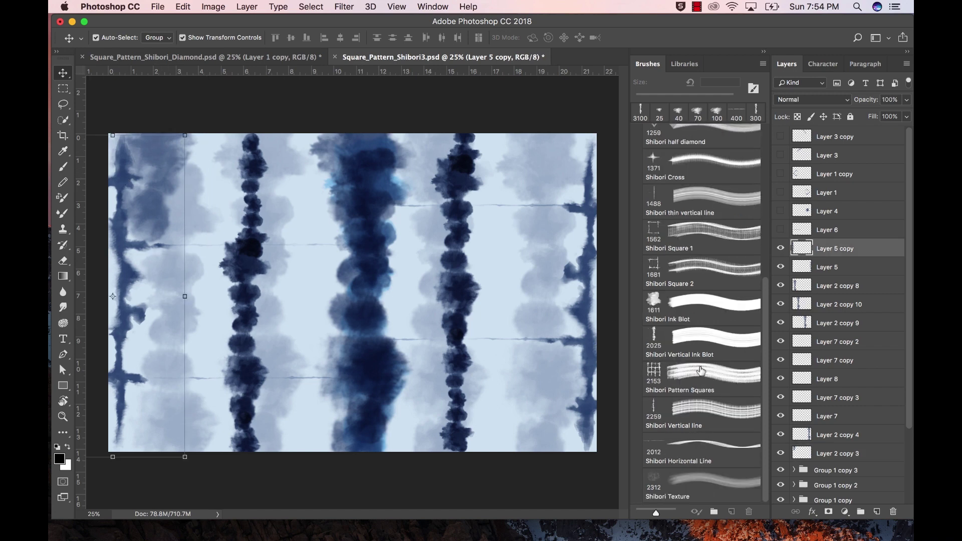
left_click(695, 419)
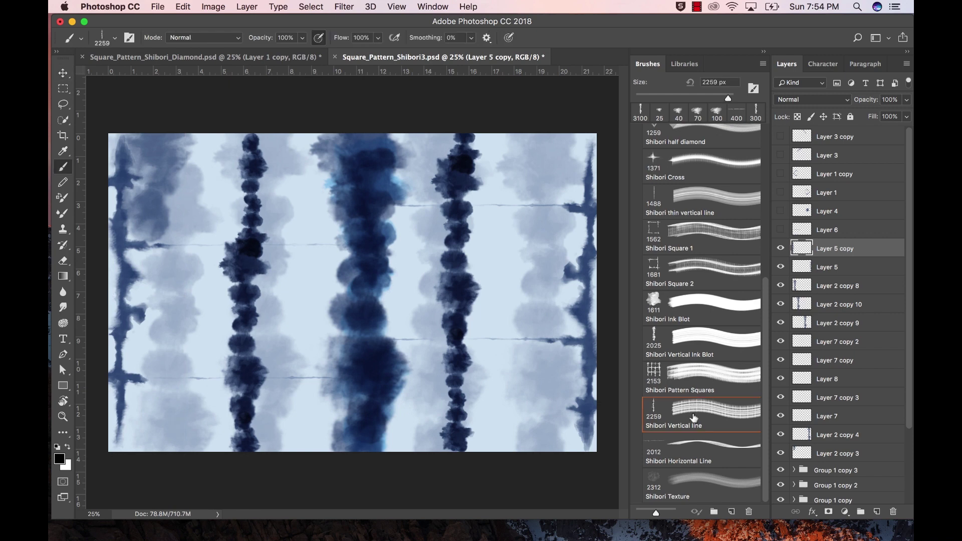
key("bracketright")
key("bracketright")
key("bracketright")
key("bracketright")
key("bracketright")
left_click(303, 299)
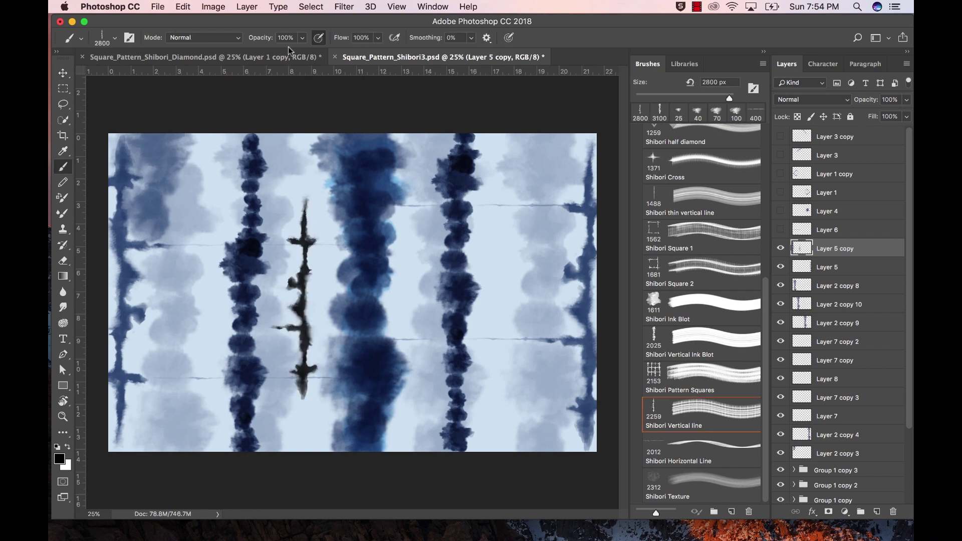
key("super+z")
key("v")
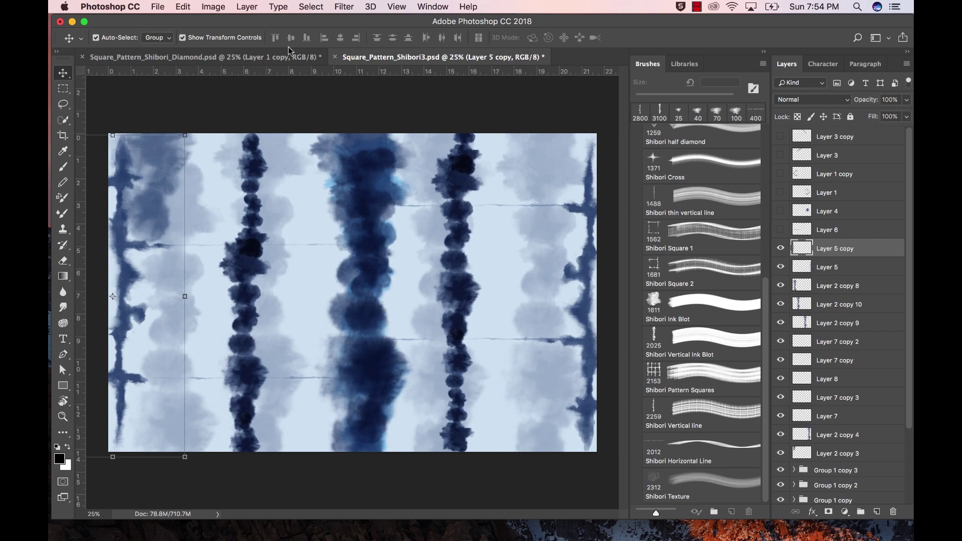
left_click(301, 52)
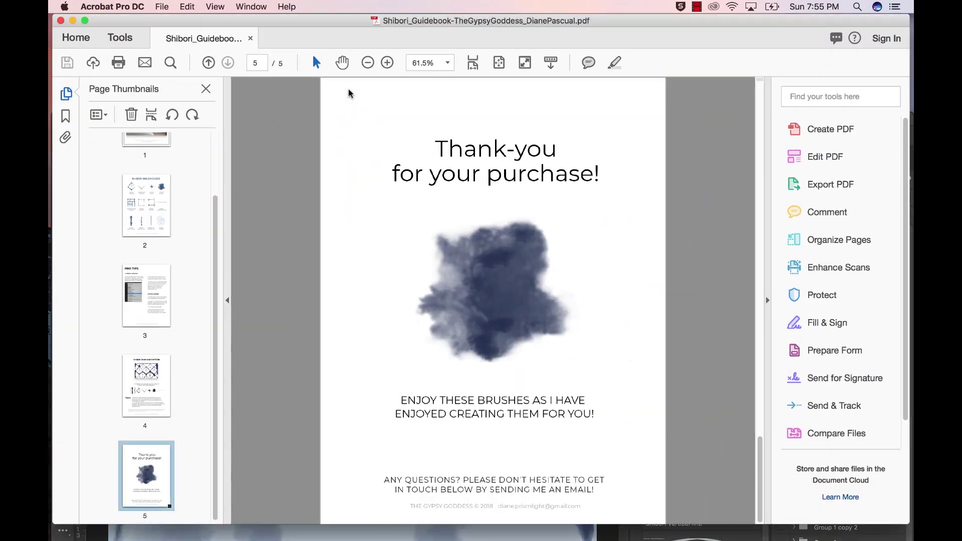
- Inspect the guidebook's Shibori Diamond Pattern page up close, then minimize Acrobat
left_click(142, 371)
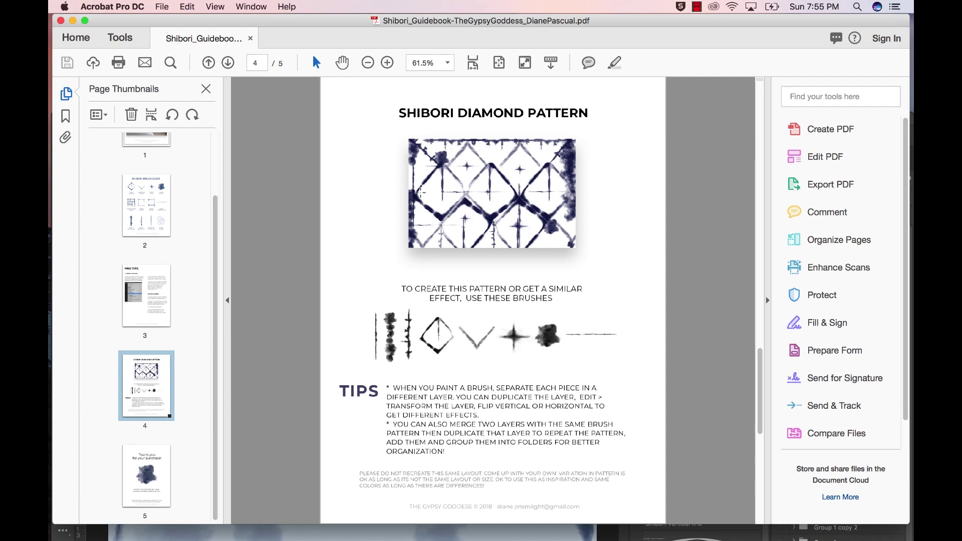
scroll(424, 183, "up", 2)
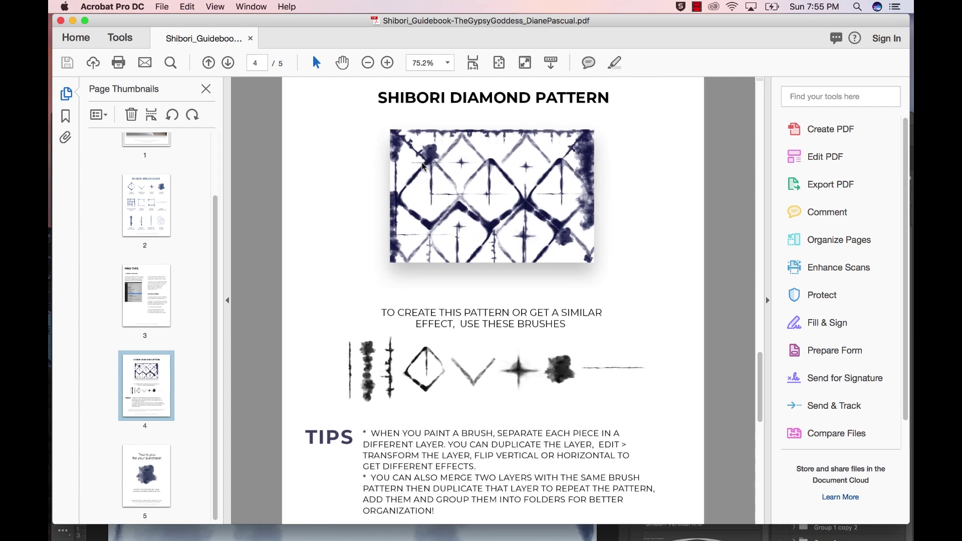
scroll(424, 173, "up", 2)
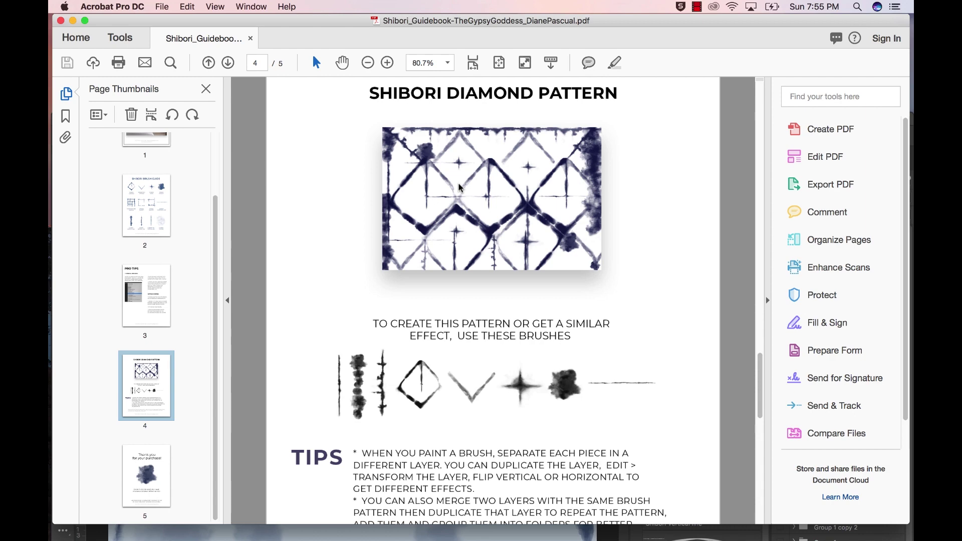
scroll(509, 285, "down", 5)
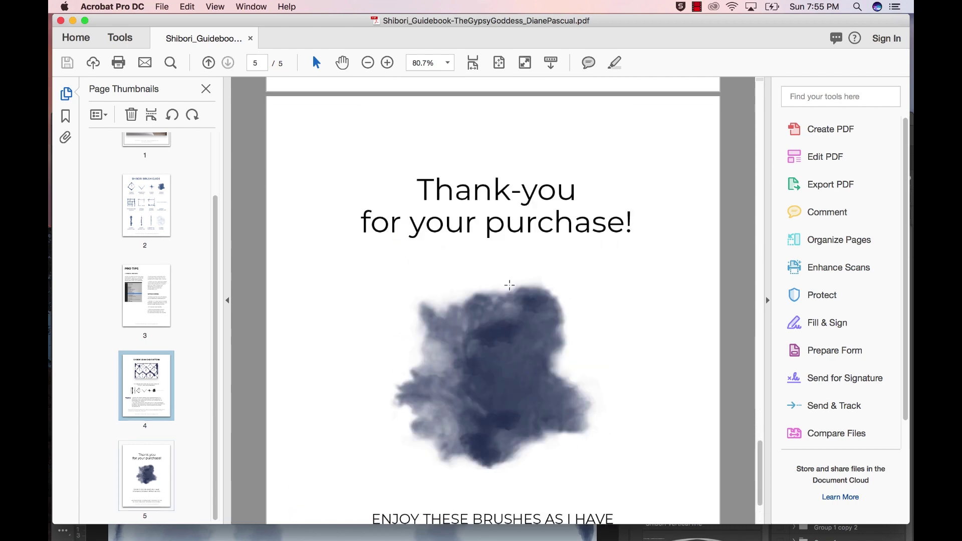
scroll(509, 286, "down", 5)
scroll(509, 286, "up", 5)
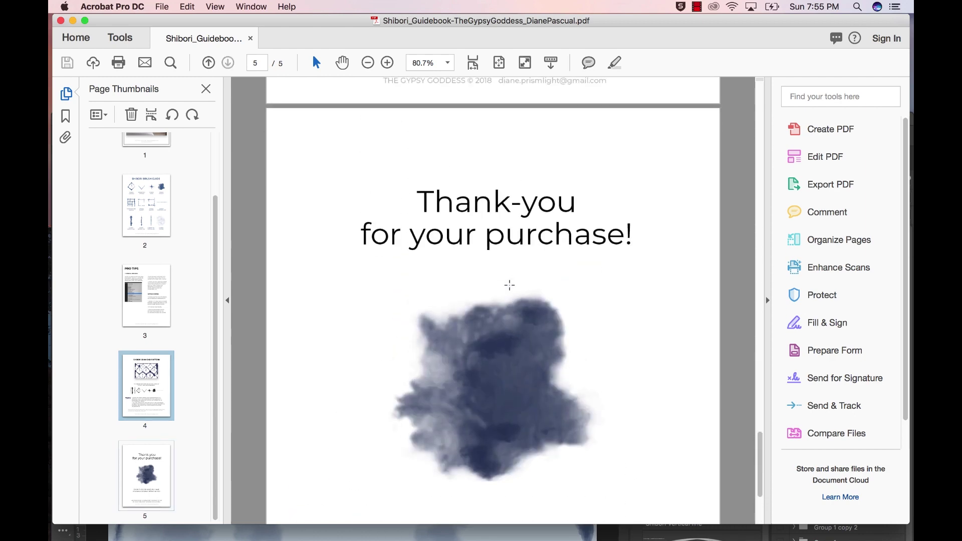
scroll(509, 286, "down", 3)
scroll(509, 286, "up", 5)
key("super+m")
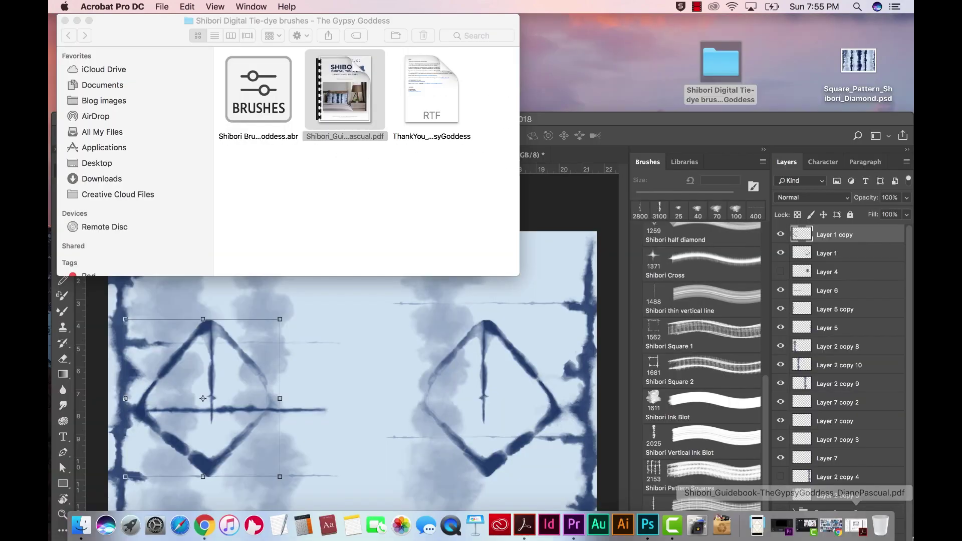
- Bring Chrome back and open the Shibori Photoshop Brushes product page on Creative Market
left_click(832, 525)
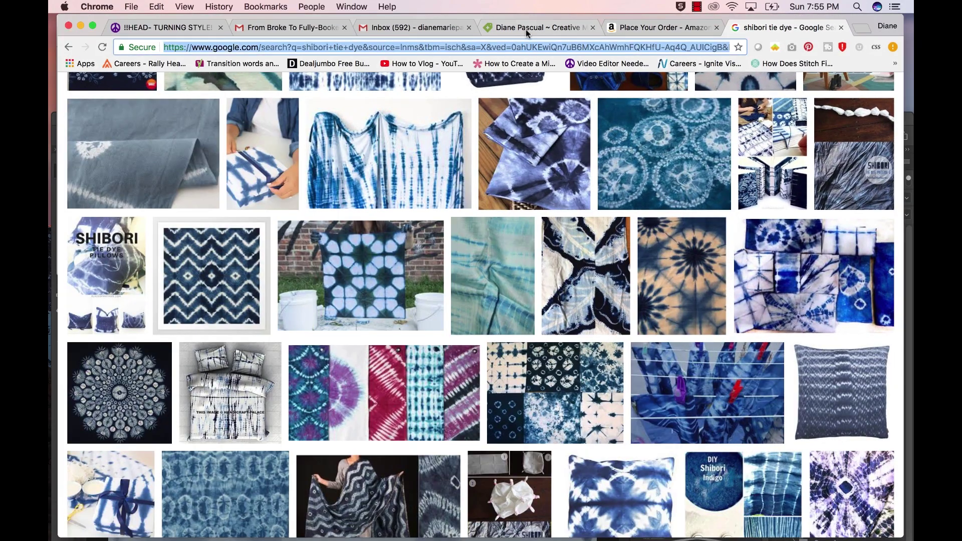
left_click(526, 29)
scroll(301, 301, "down", 4)
mouse_move(301, 311)
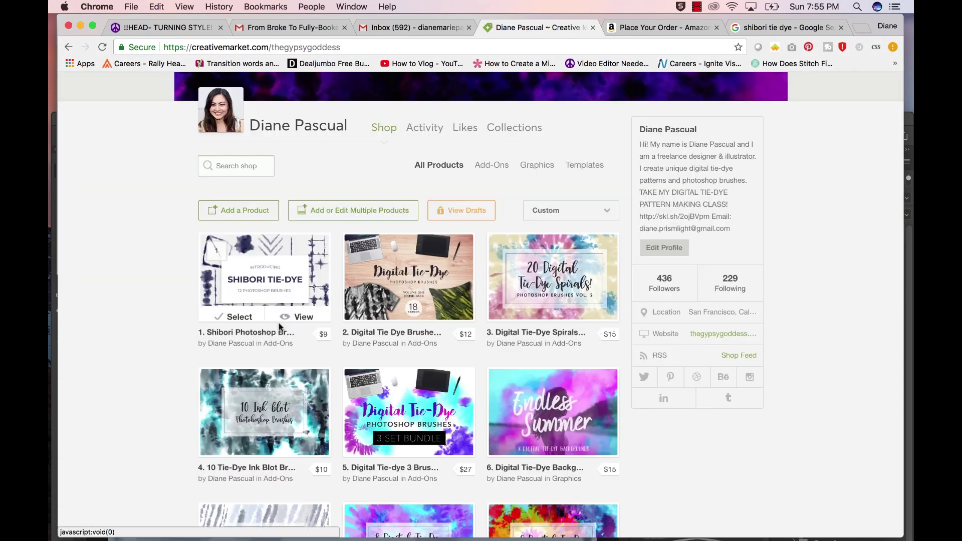
left_click(303, 310)
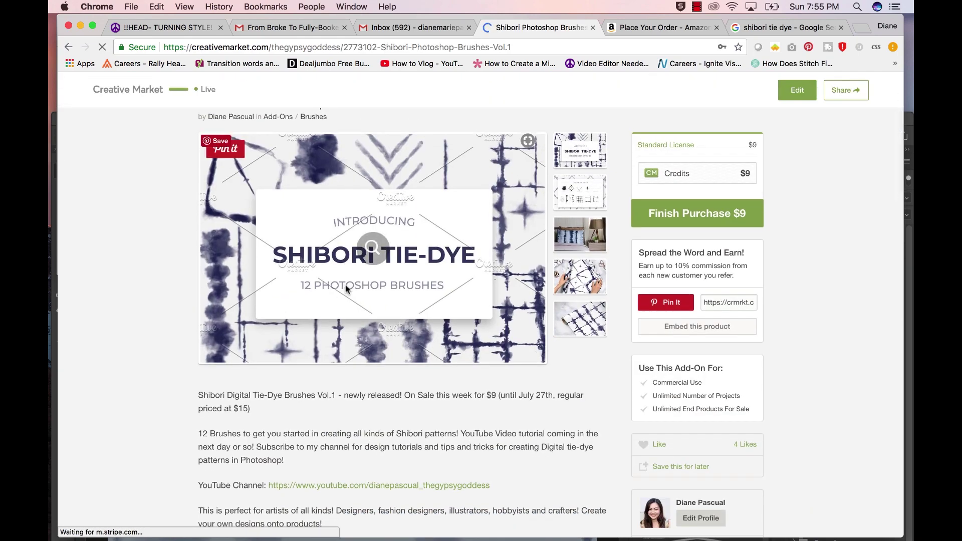
- Browse the brushes sheet, hands-and-fabric and bedroom pillow preview images
left_click(583, 241)
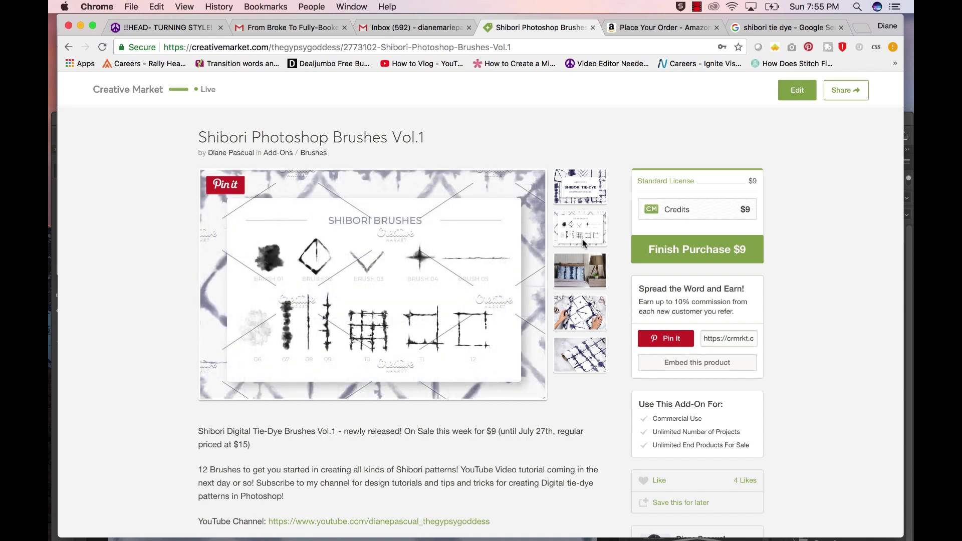
left_click(591, 312)
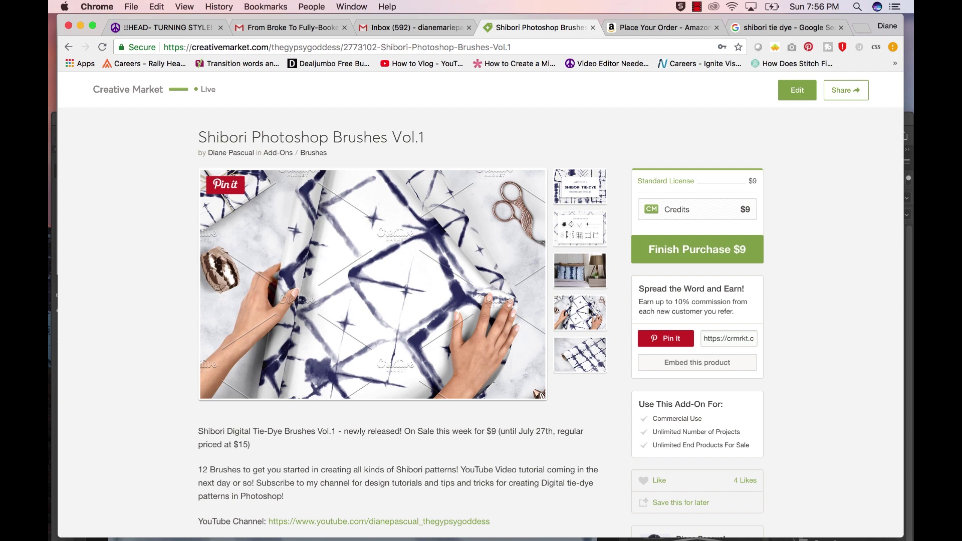
left_click(570, 284)
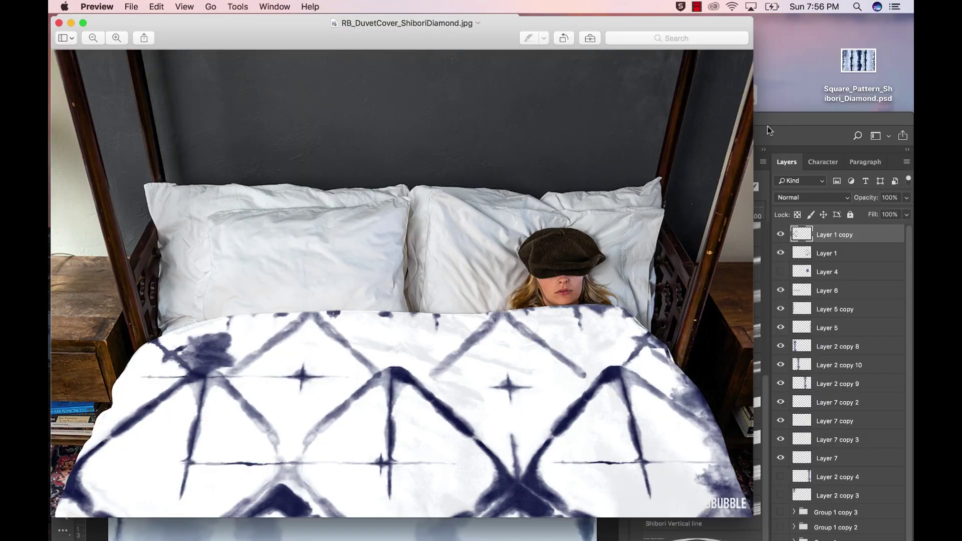
- Bring the RB_DuvetCover_ShiboriDiamond.jpg Preview window to the front, hiding Photoshop
left_click(770, 131)
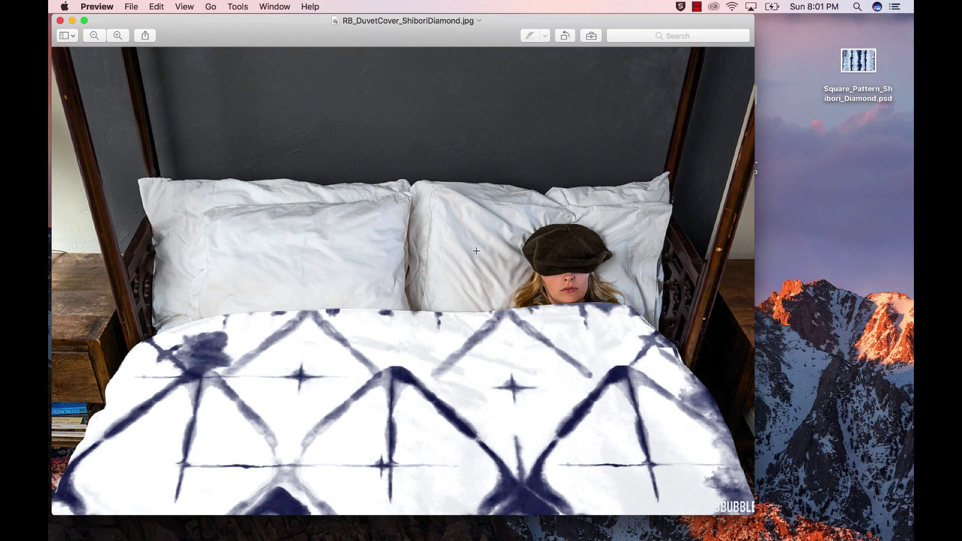